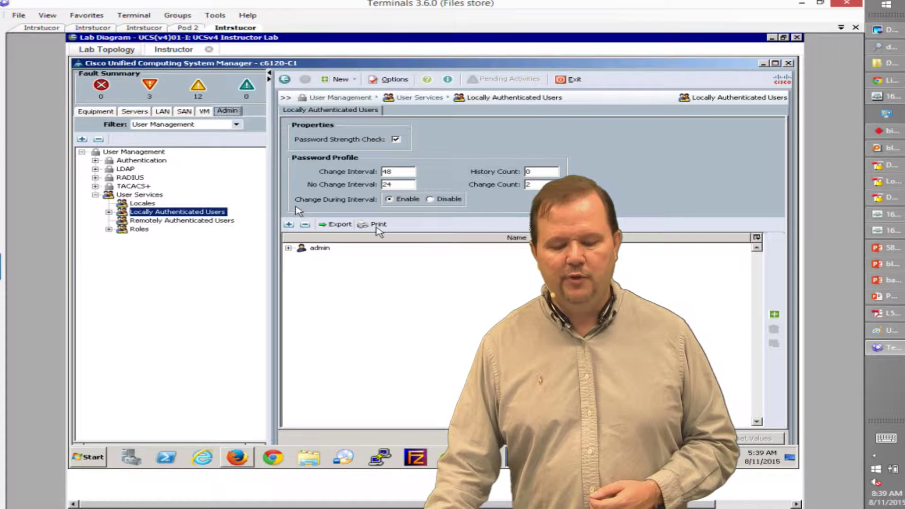
Step: Create a locally authenticated user, entering a first name as the login ID and assigning the network role
{"action": "right_click", "coordinate": [171, 214]}
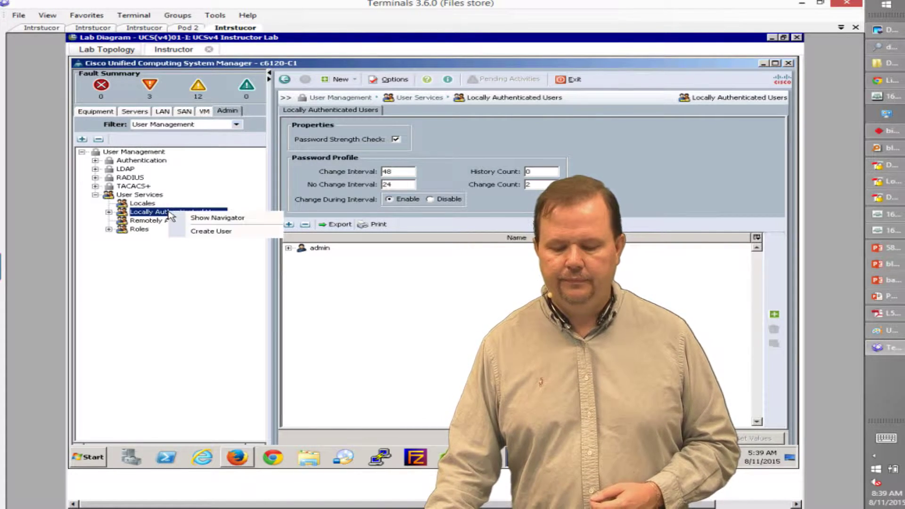
{"action": "left_click", "coordinate": [208, 231]}
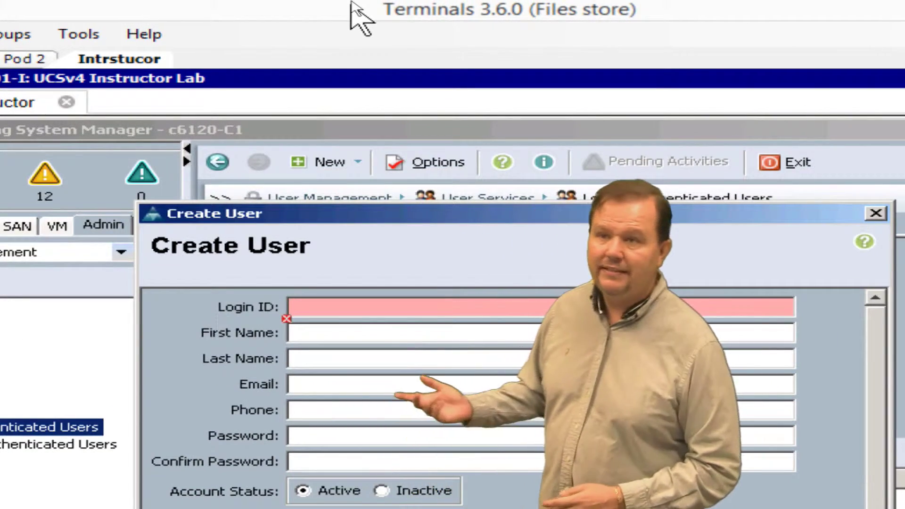
{"action": "type", "text": "j"}
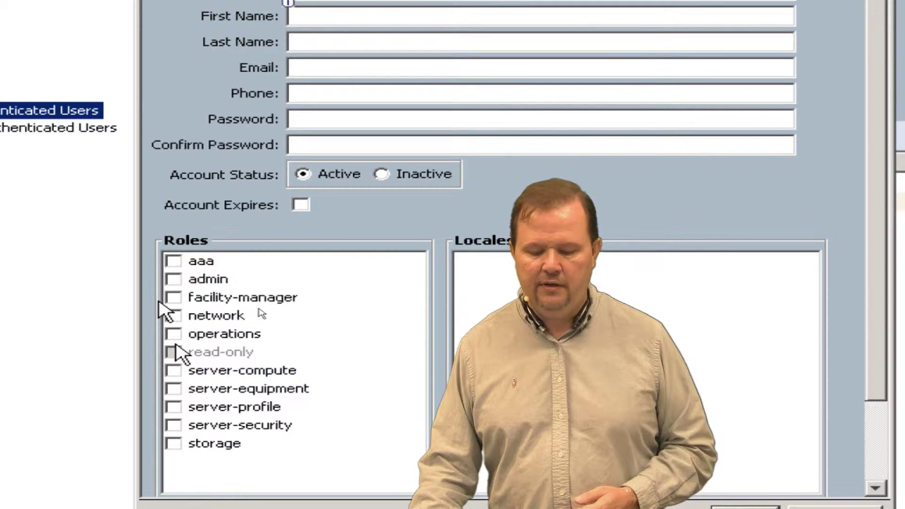
{"action": "left_click", "coordinate": [174, 316]}
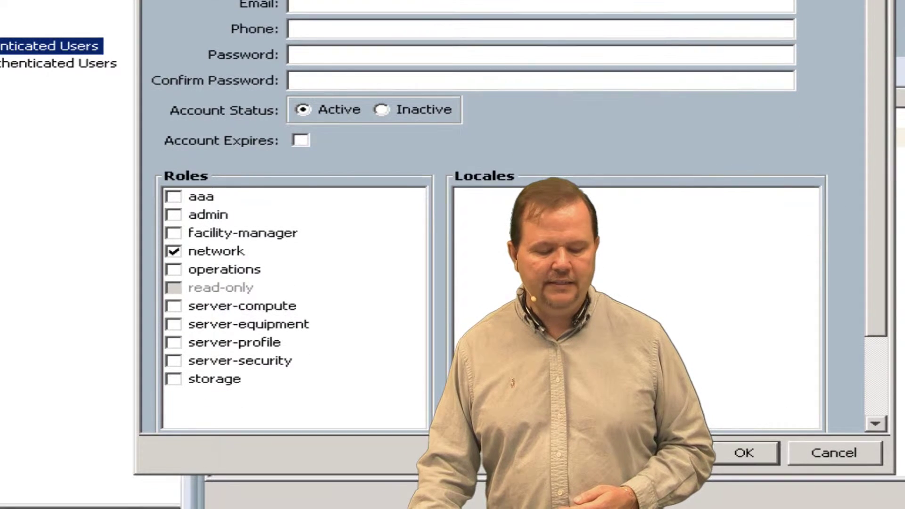
{"action": "left_click", "coordinate": [747, 454]}
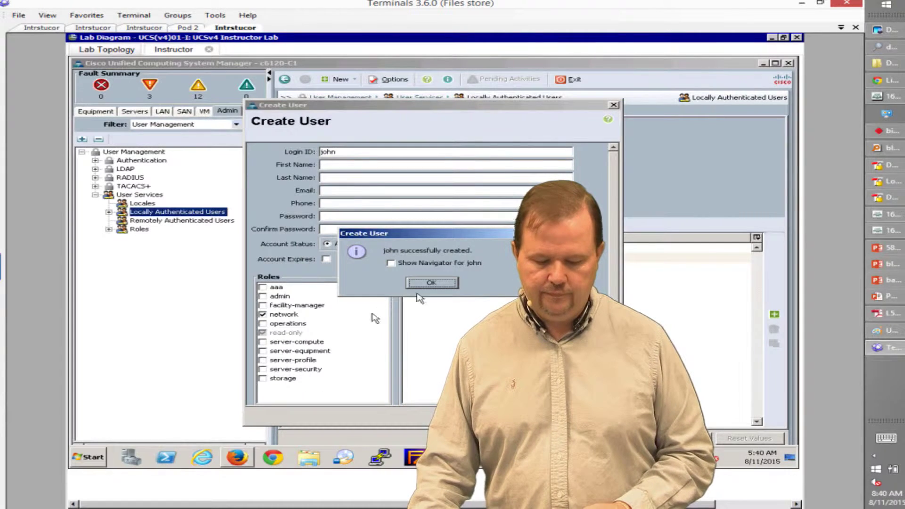
{"action": "left_click", "coordinate": [433, 284]}
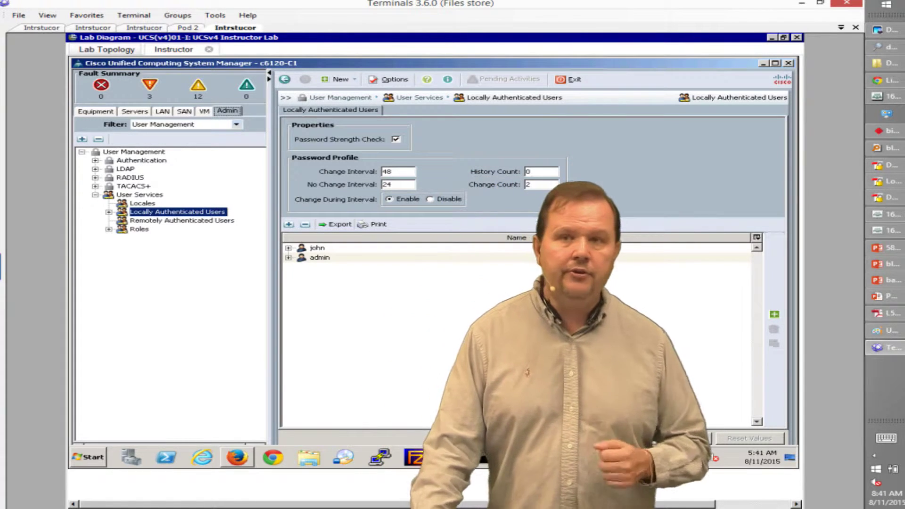
Step: View the existing roles under User Services in the Roles navigator, closing it without changes
{"action": "left_click", "coordinate": [139, 229]}
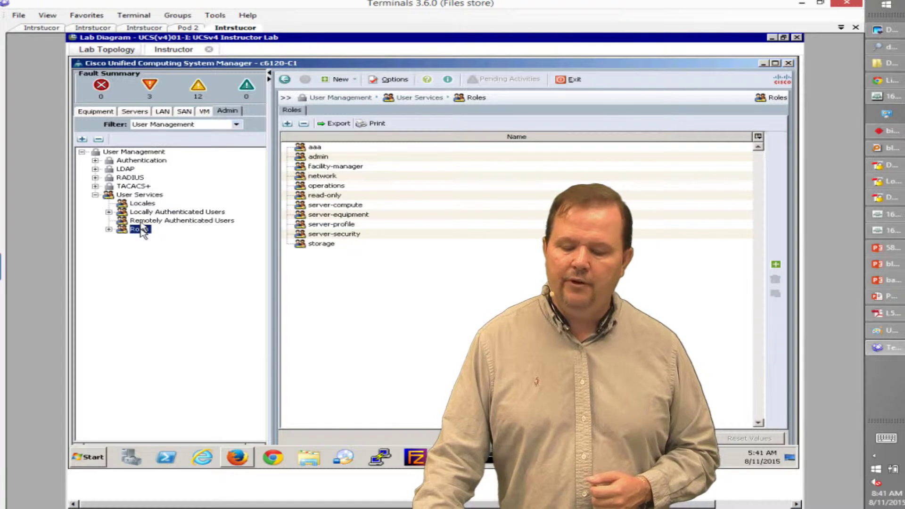
{"action": "right_click", "coordinate": [143, 234]}
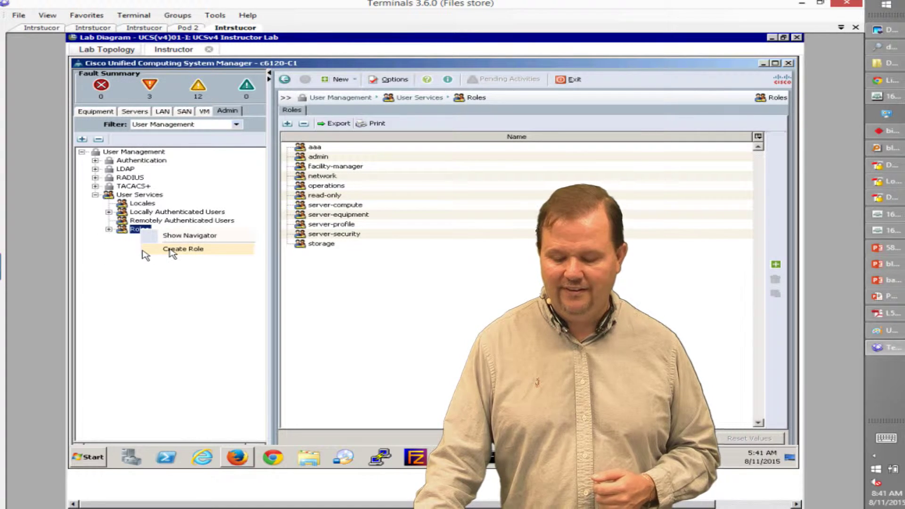
{"action": "left_click", "coordinate": [198, 236]}
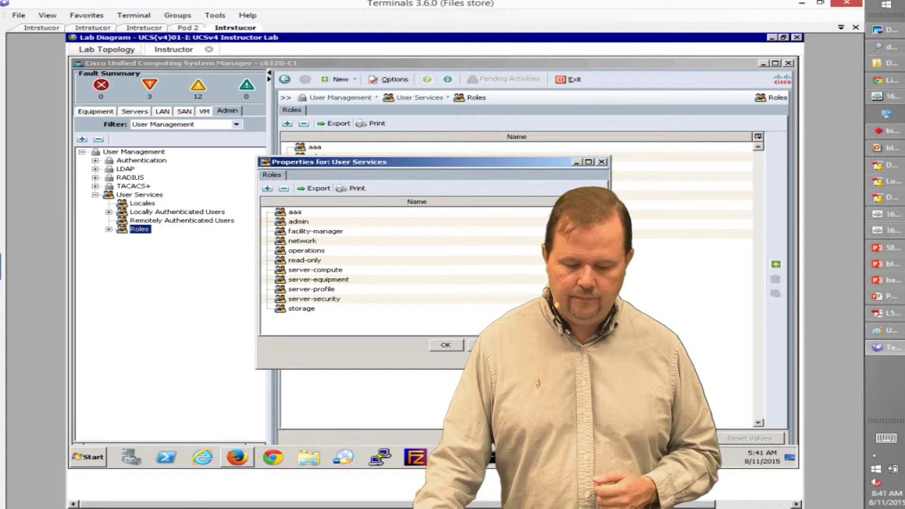
{"action": "left_click", "coordinate": [524, 345]}
Step: Create a role named Qos_Dude with the Ext Lan Qos and Ext San Qos privileges
{"action": "right_click", "coordinate": [128, 231]}
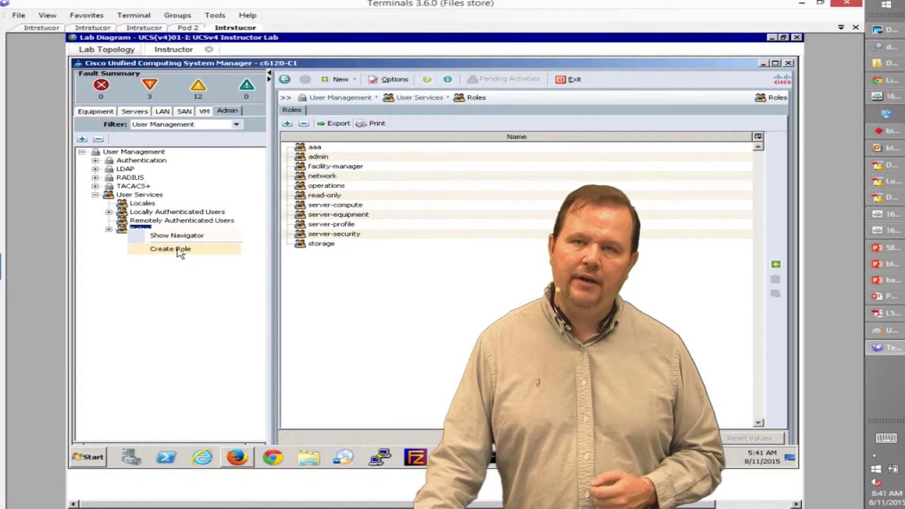
{"action": "left_click", "coordinate": [181, 250]}
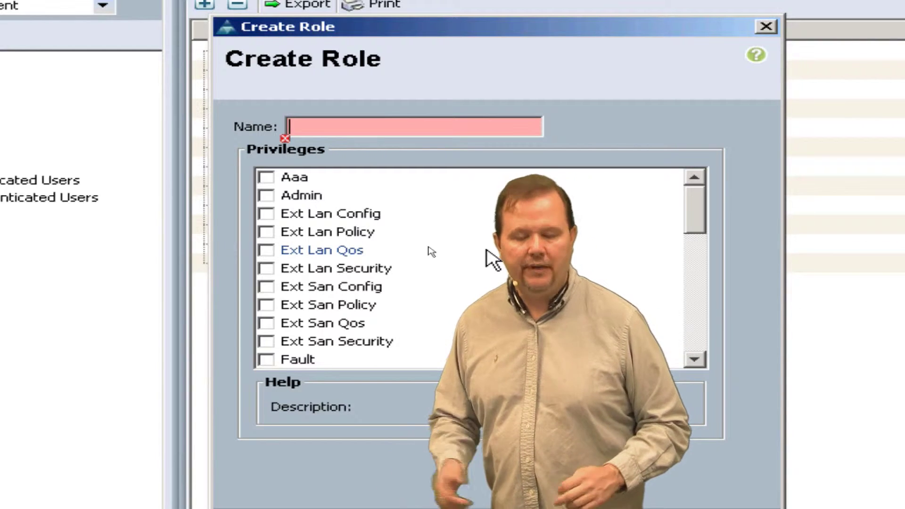
{"action": "type", "text": "Qos_Dude"}
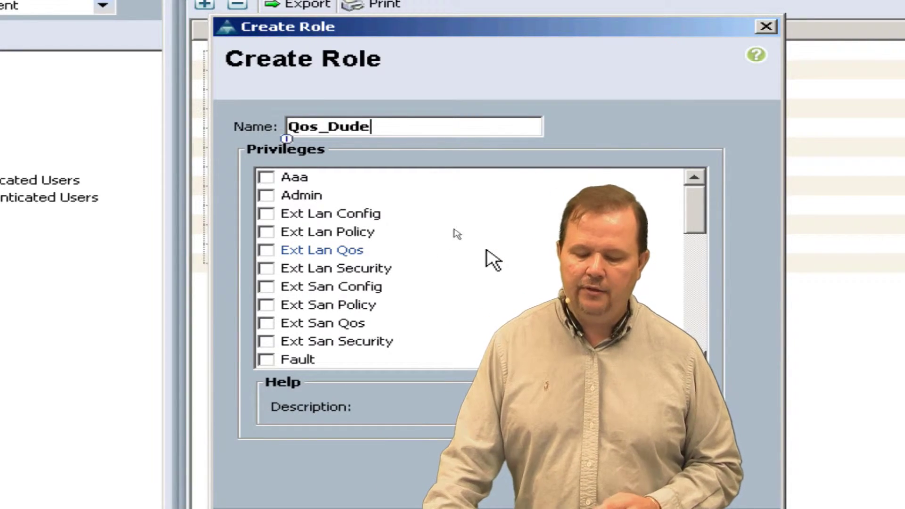
{"action": "left_click", "coordinate": [267, 251]}
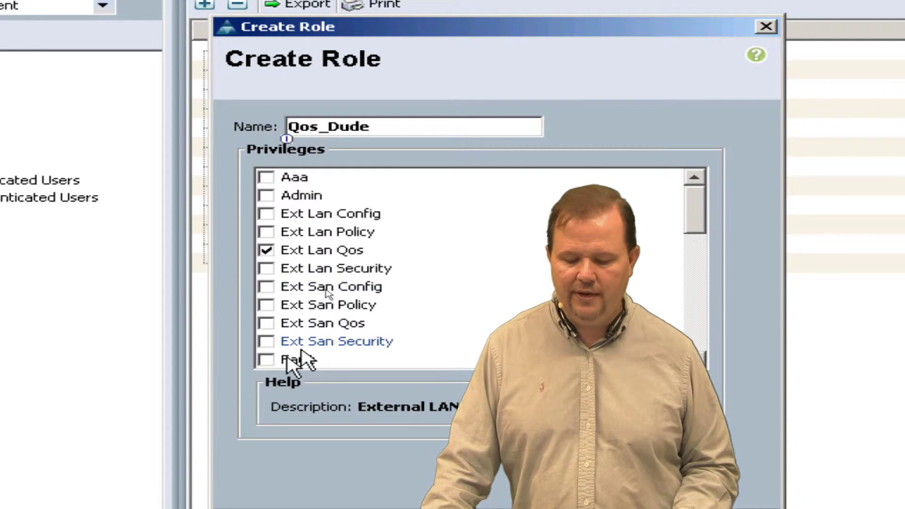
{"action": "left_click", "coordinate": [265, 324]}
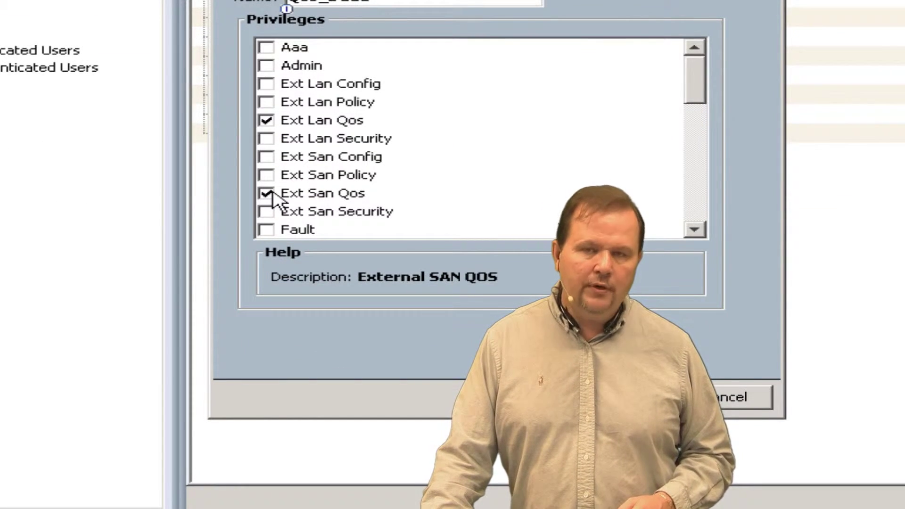
{"action": "left_click", "coordinate": [646, 397]}
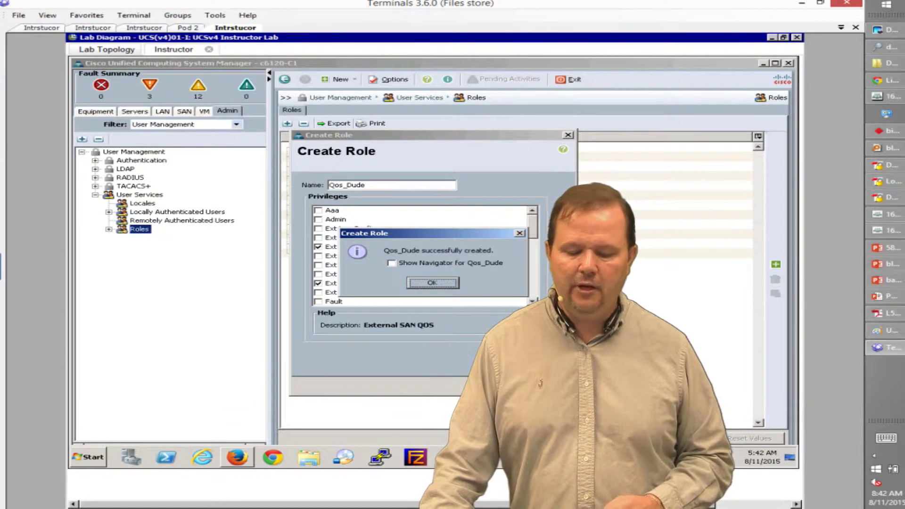
{"action": "left_click", "coordinate": [433, 283]}
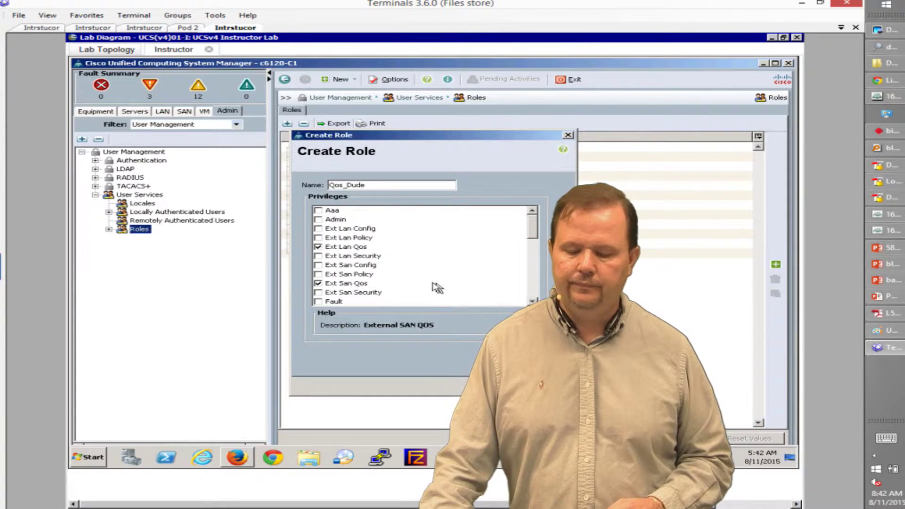
Step: Assign the Qos_Dude role to the non-admin locally authenticated user and save the change
{"action": "left_click", "coordinate": [186, 214]}
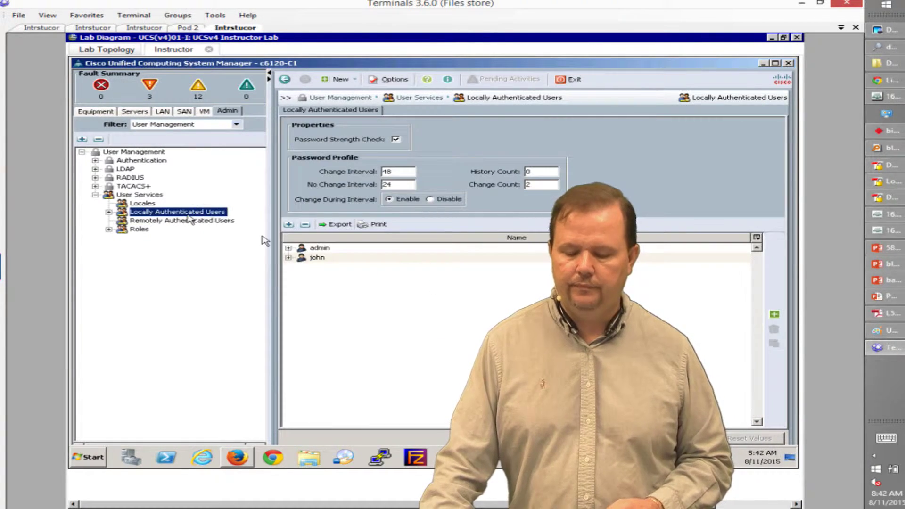
{"action": "left_click", "coordinate": [316, 258]}
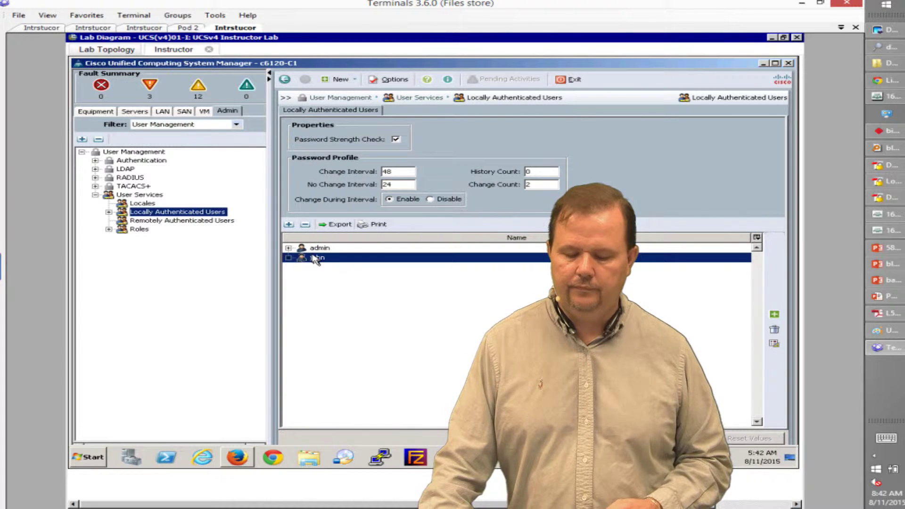
{"action": "double_click", "coordinate": [316, 258]}
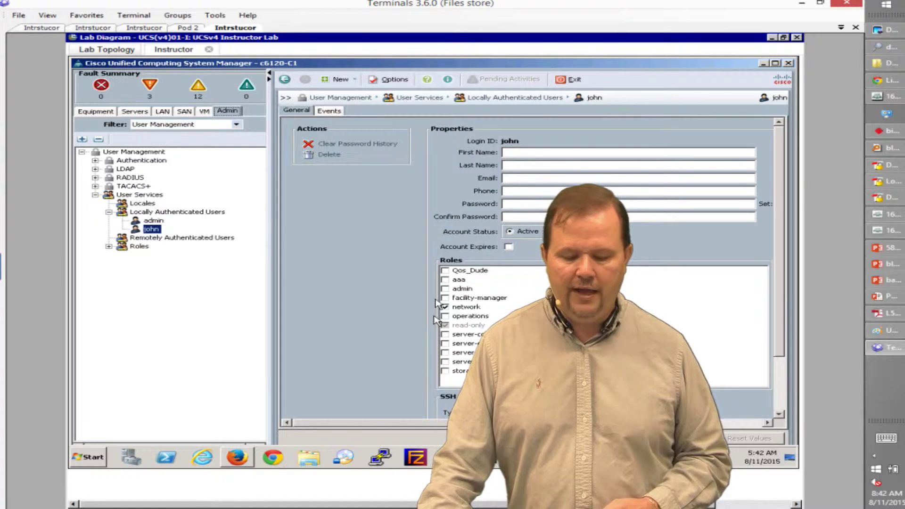
{"action": "left_click", "coordinate": [445, 271]}
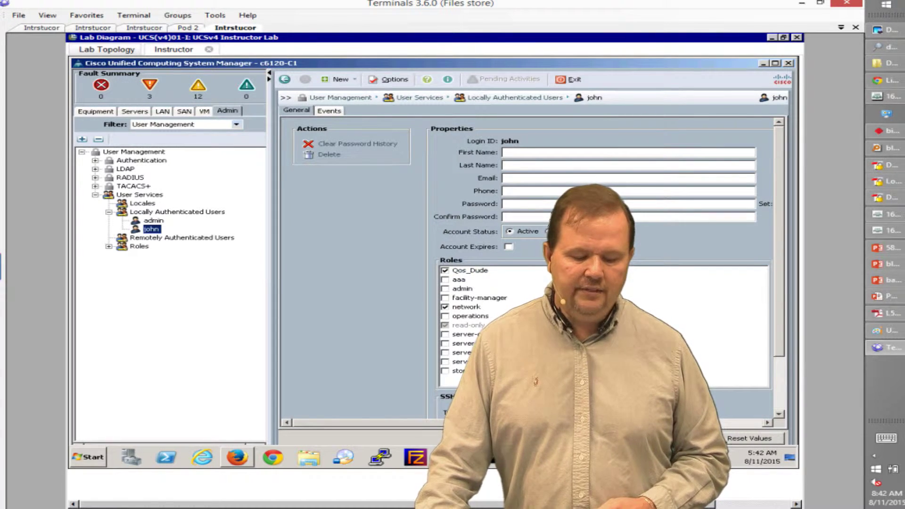
{"action": "left_click", "coordinate": [677, 438]}
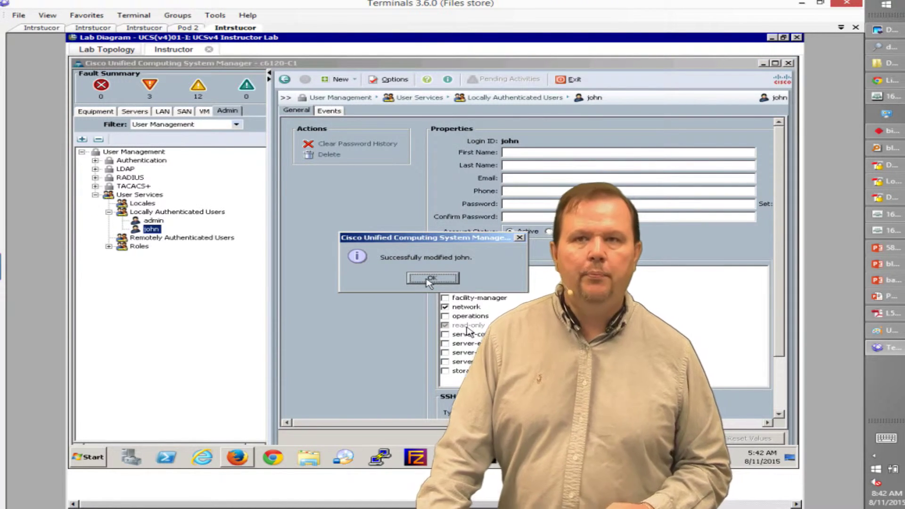
{"action": "left_click", "coordinate": [429, 279]}
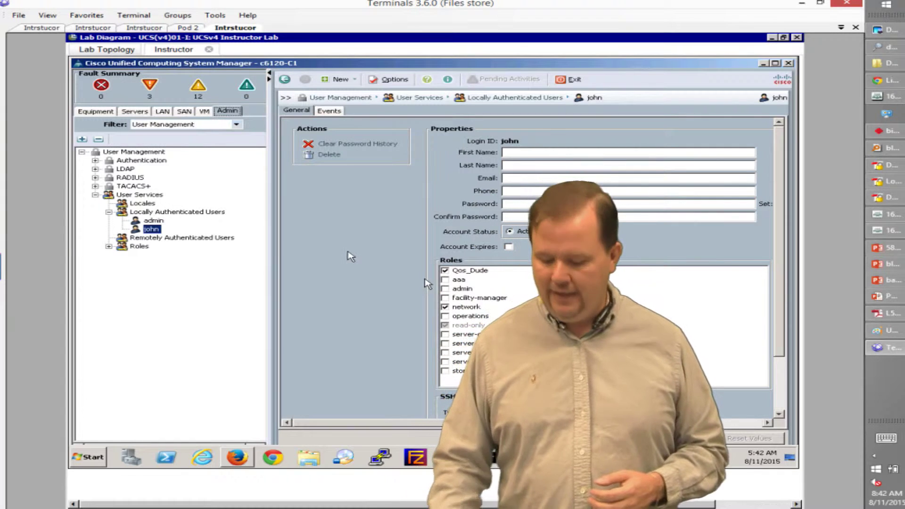
{"action": "key", "text": "alt+Tab"}
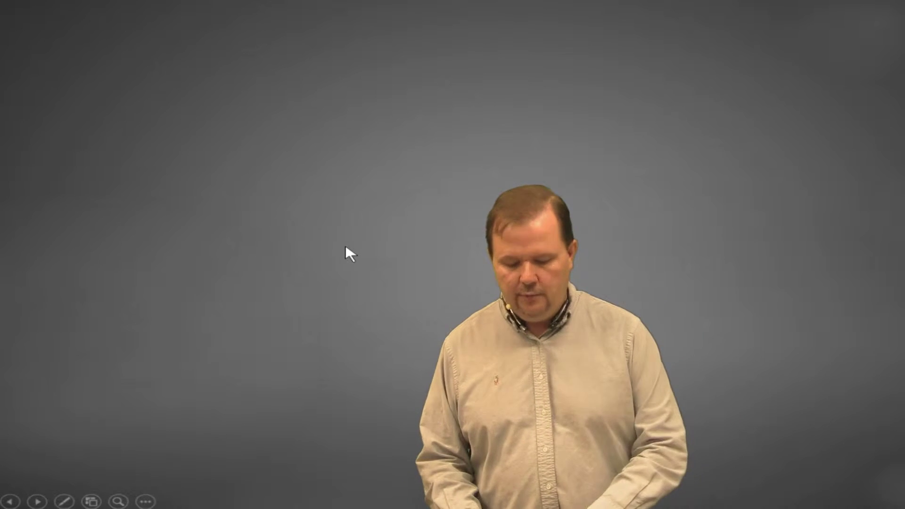
{"action": "key", "text": "ctrl+p"}
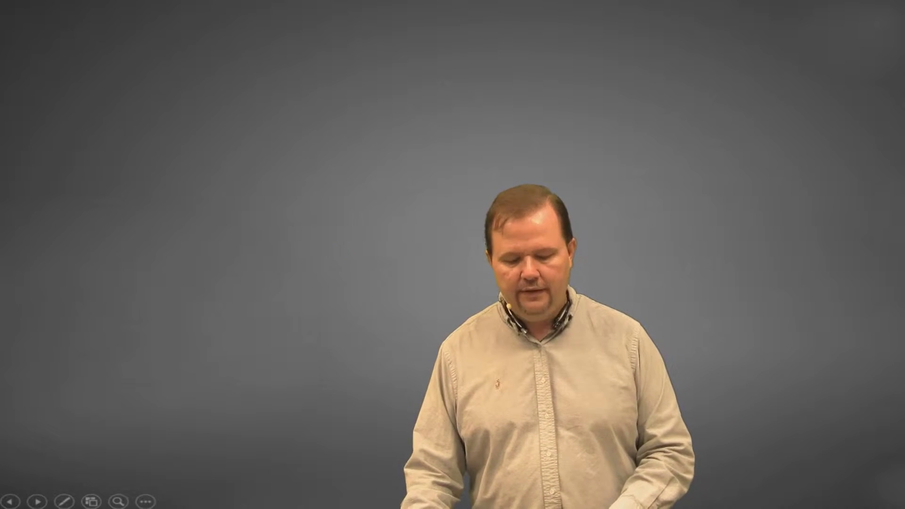
{"action": "left_click_drag", "start_coordinate": [178, 69], "coordinate": [183, 92]}
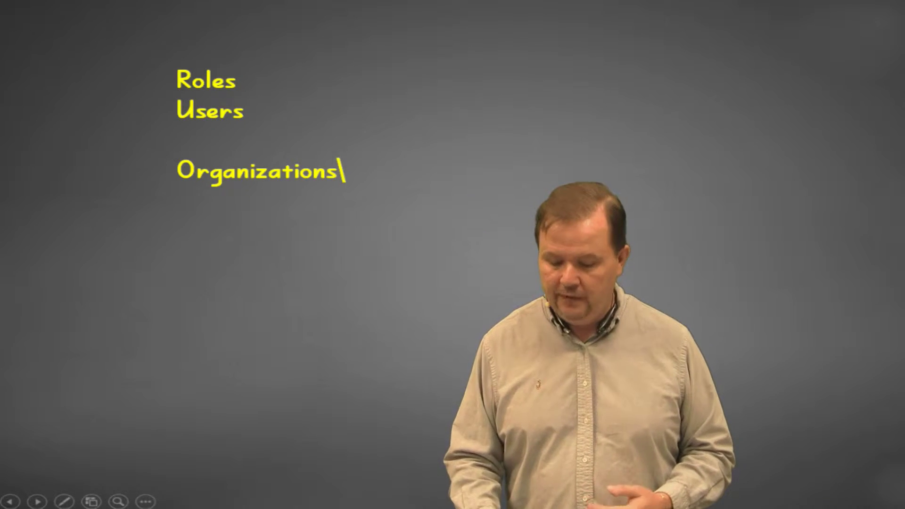
{"action": "key", "text": "Right"}
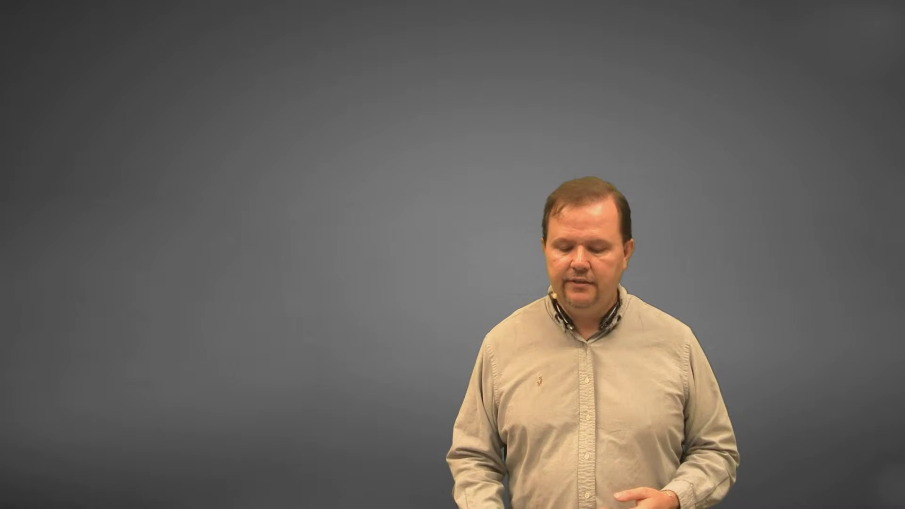
{"action": "key", "text": "alt+Tab"}
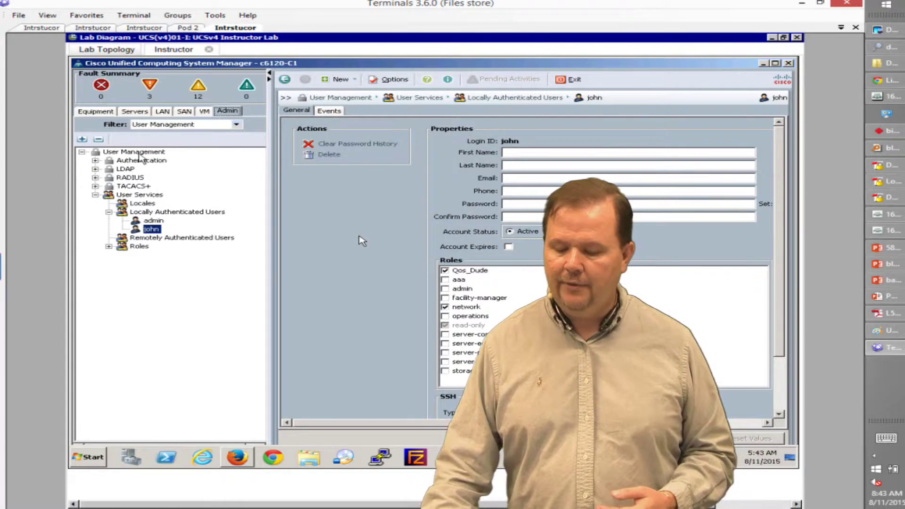
Step: Create an organization named Marketing in the Sub-Organizations of the root service profiles
{"action": "left_click", "coordinate": [135, 112]}
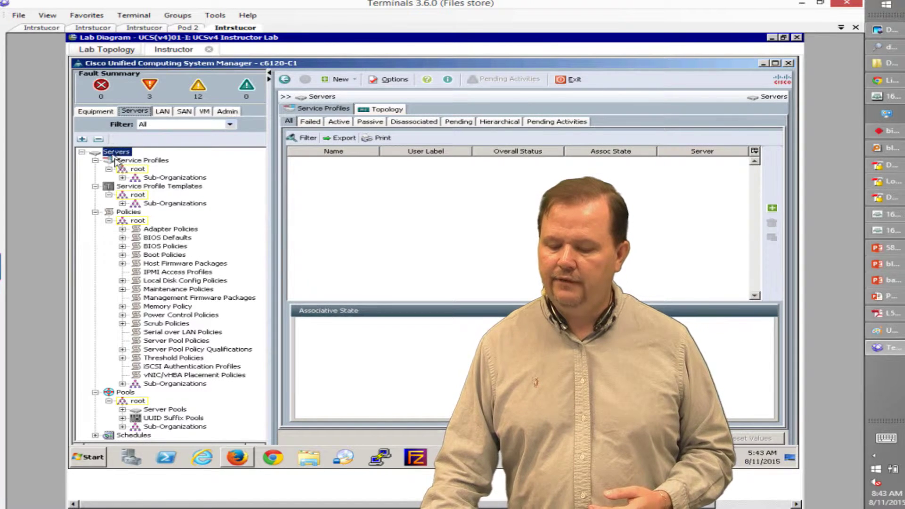
{"action": "right_click", "coordinate": [168, 180]}
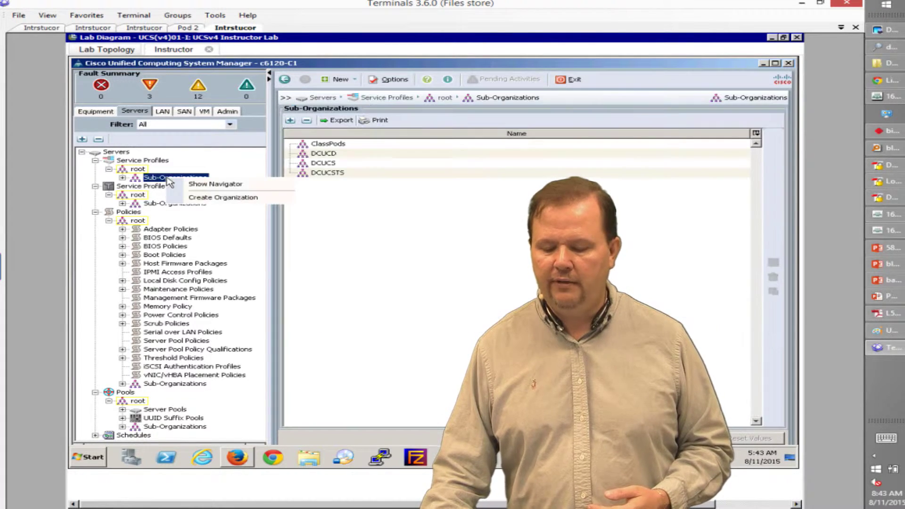
{"action": "left_click", "coordinate": [221, 198]}
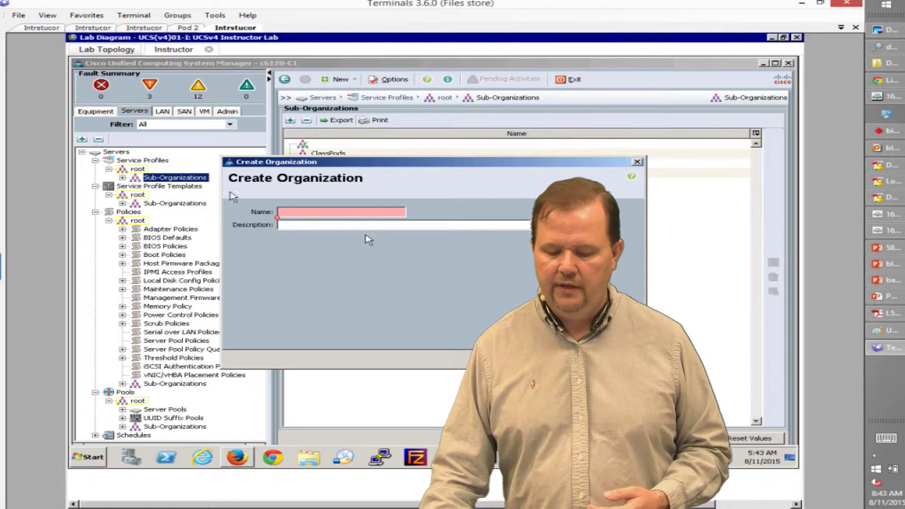
{"action": "type", "text": "Marketing"}
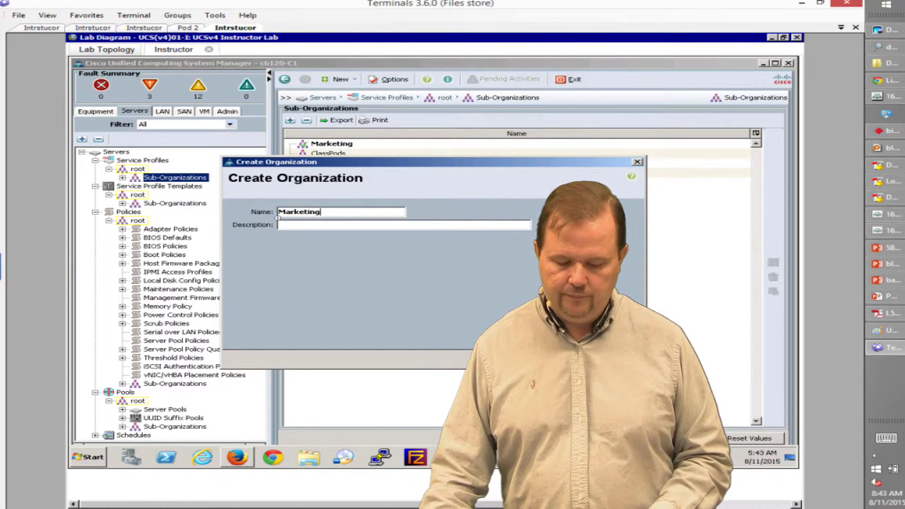
{"action": "key", "text": "Return"}
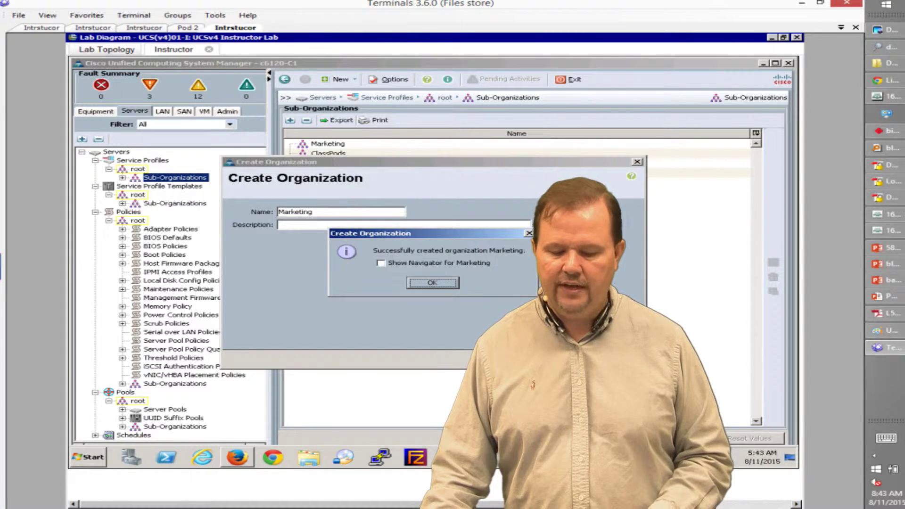
{"action": "left_click", "coordinate": [440, 281]}
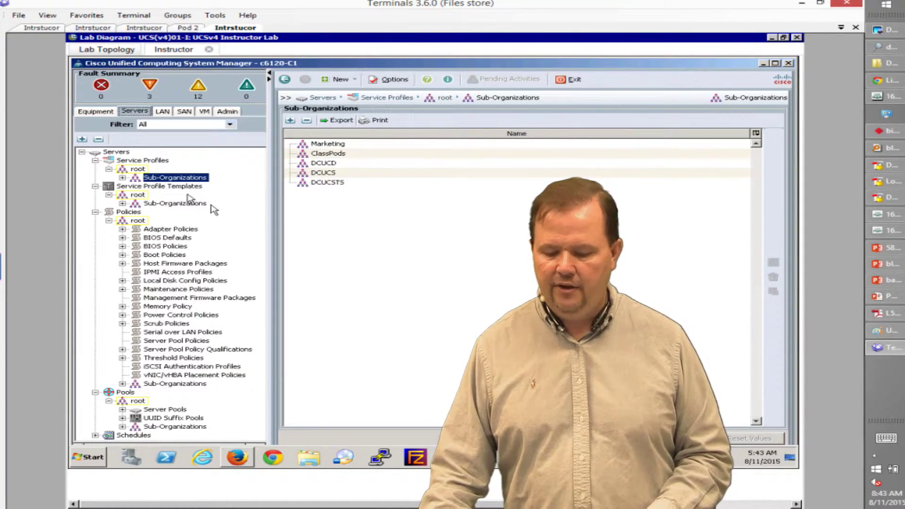
Step: Create an organization named sales in the Sub-Organizations of the root service profiles
{"action": "right_click", "coordinate": [175, 178]}
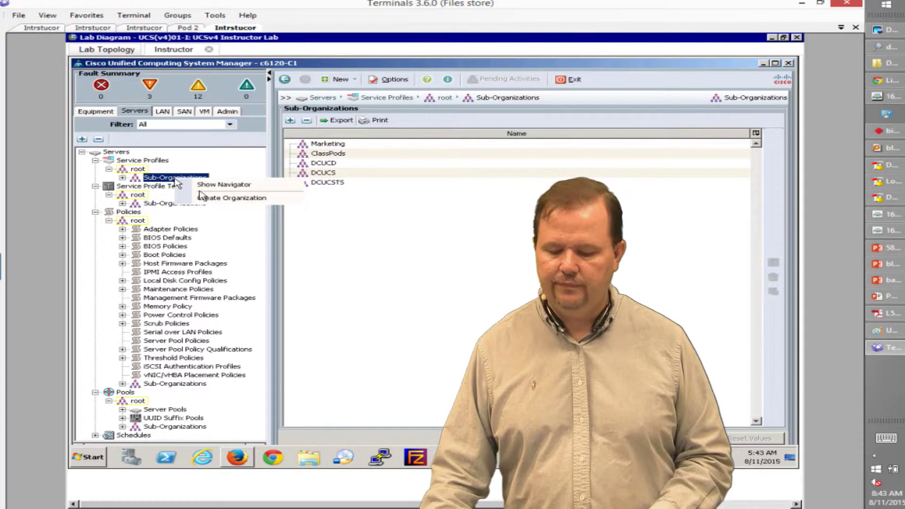
{"action": "left_click", "coordinate": [209, 198]}
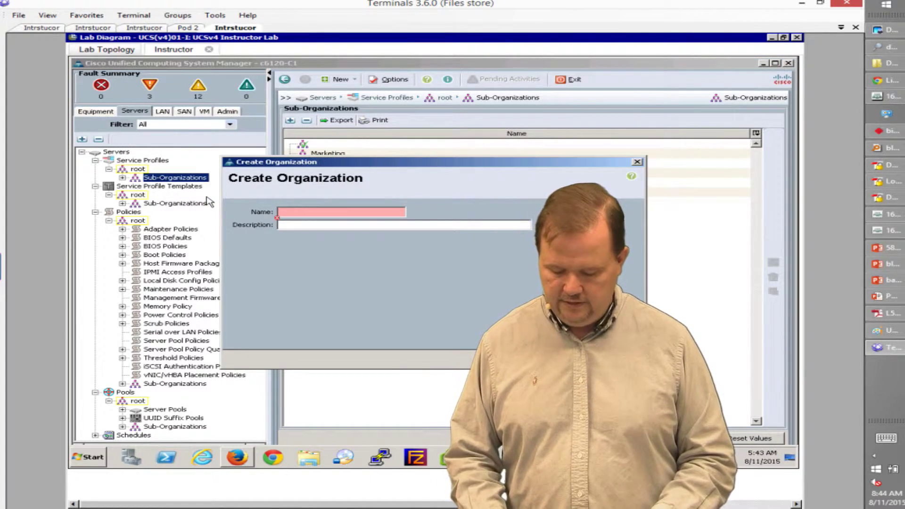
{"action": "type", "text": "sales"}
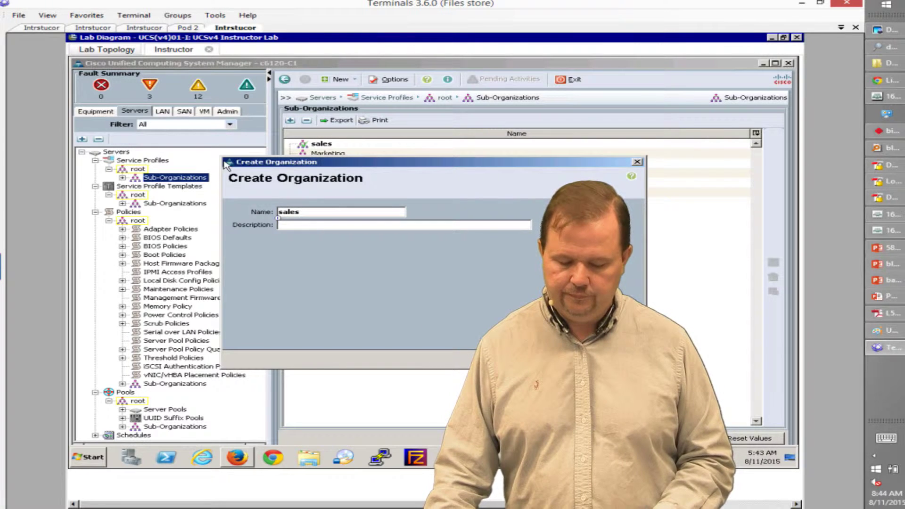
{"action": "left_click", "coordinate": [565, 359]}
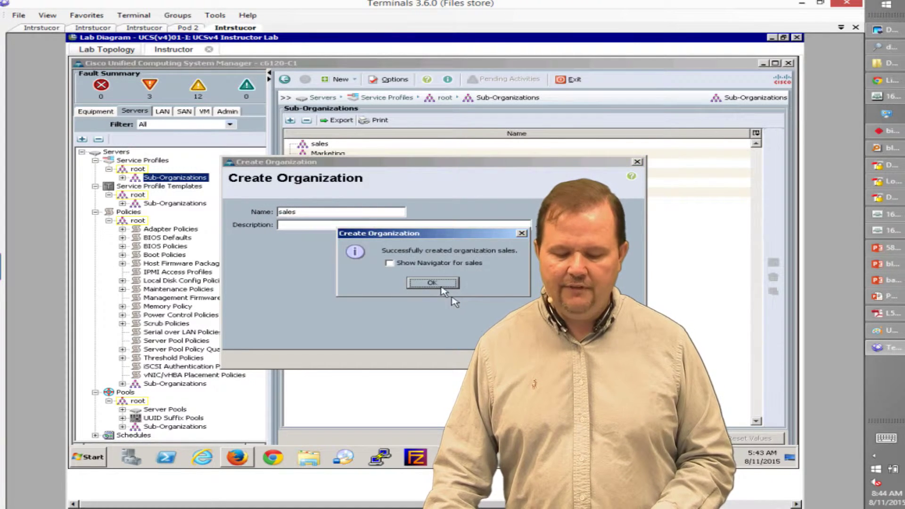
{"action": "left_click", "coordinate": [432, 283]}
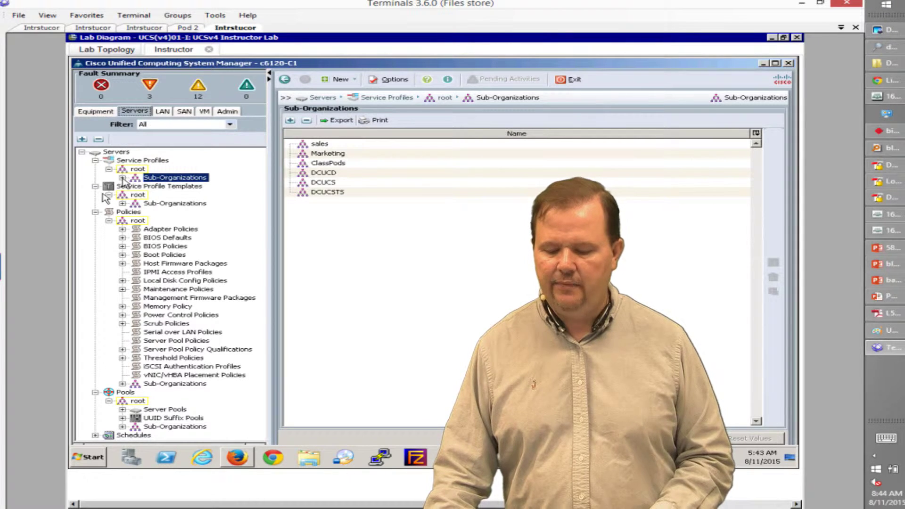
Step: Examine the sub-organizations under the service profiles, service profile templates and LAN policies, and compare with the equipment tree
{"action": "left_click", "coordinate": [123, 178]}
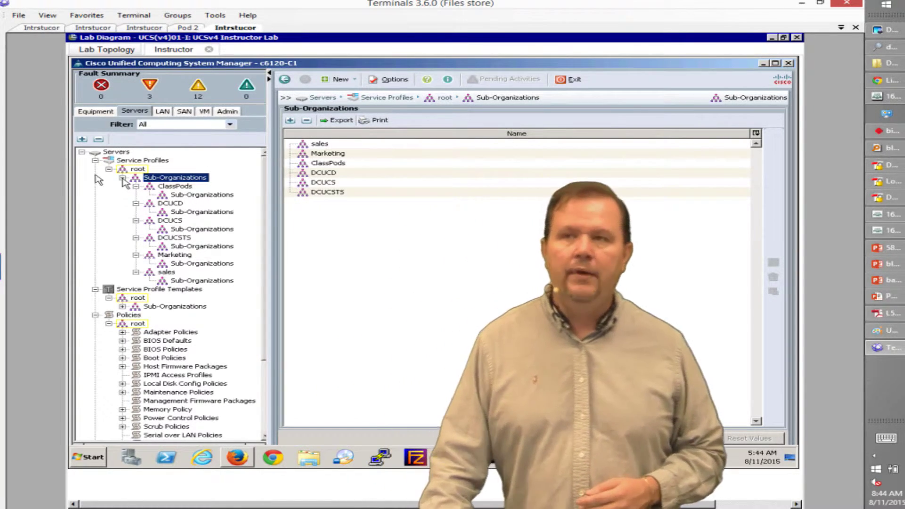
{"action": "left_click", "coordinate": [123, 307]}
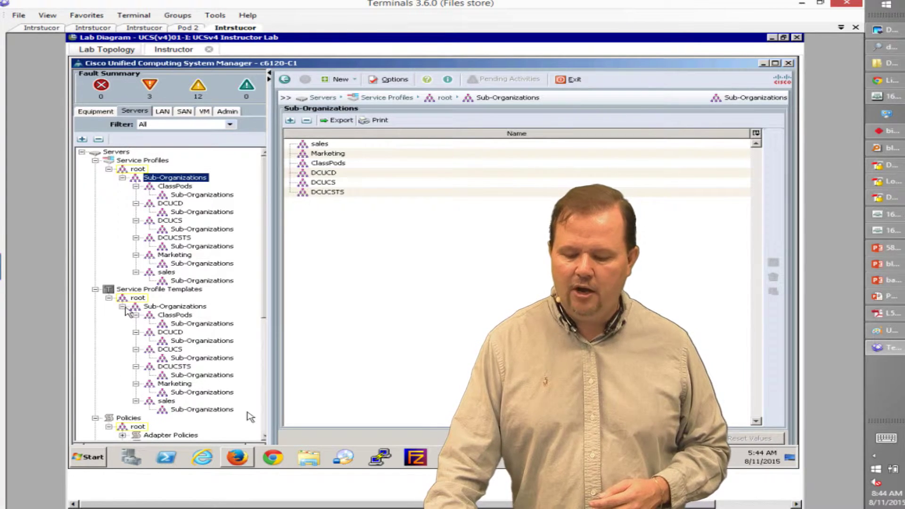
{"action": "left_click", "coordinate": [162, 113]}
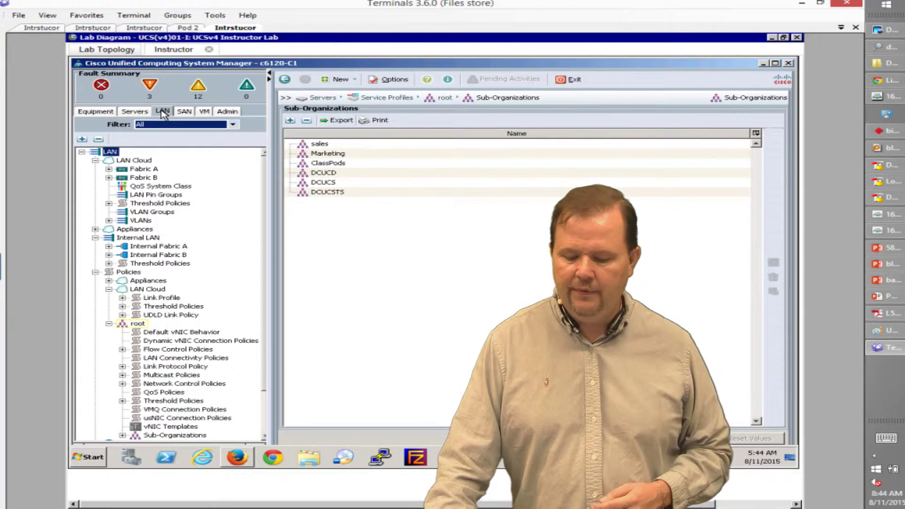
{"action": "left_click", "coordinate": [122, 436]}
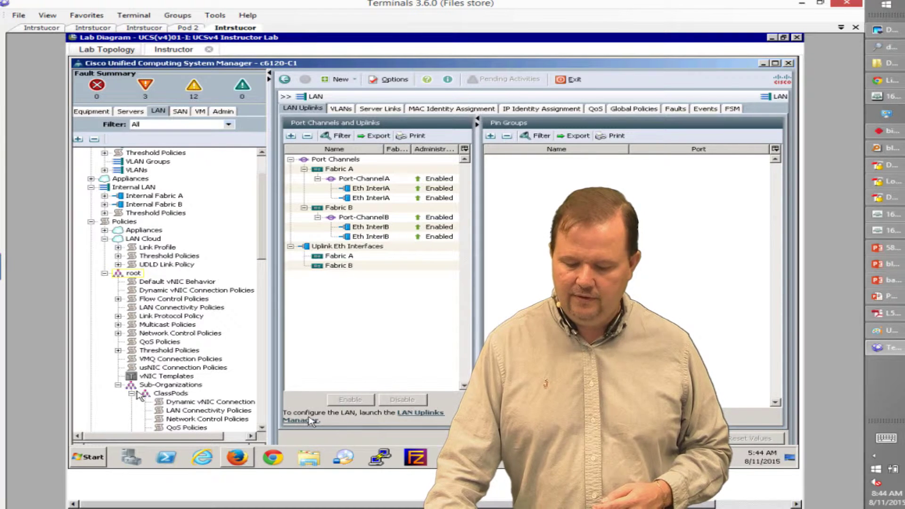
{"action": "left_click", "coordinate": [264, 408]}
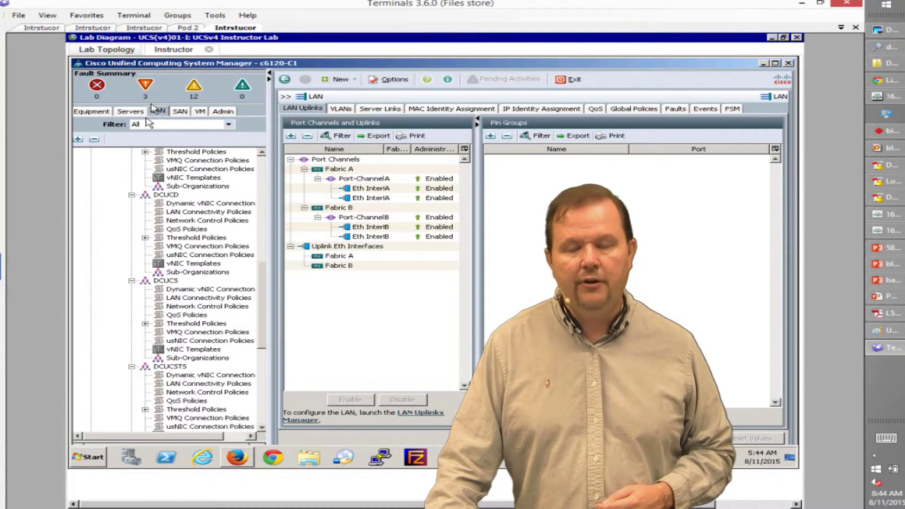
{"action": "left_click", "coordinate": [92, 111]}
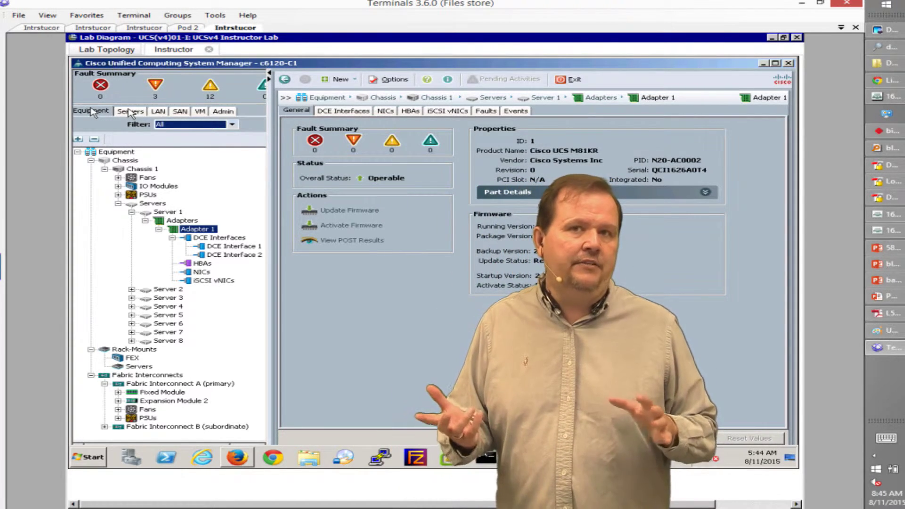
{"action": "left_click", "coordinate": [130, 111]}
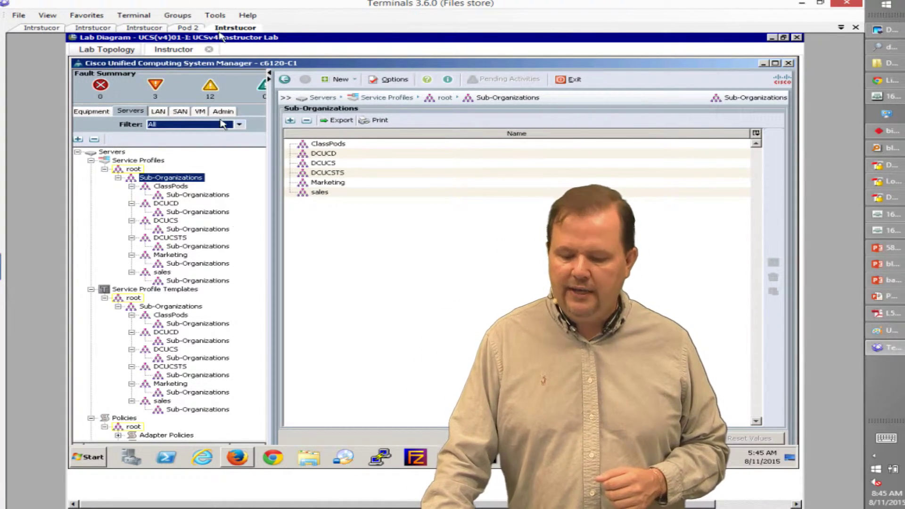
{"action": "key", "text": "alt+Tab"}
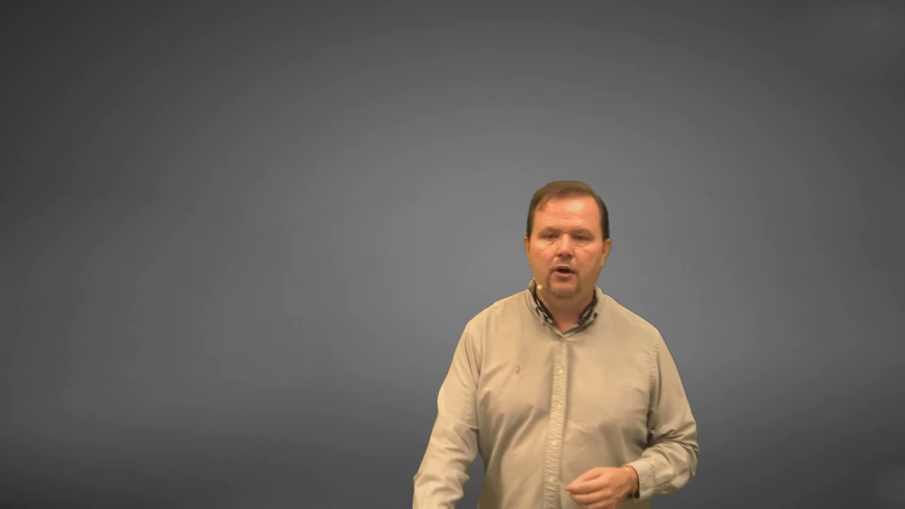
{"action": "key", "text": "ctrl+2"}
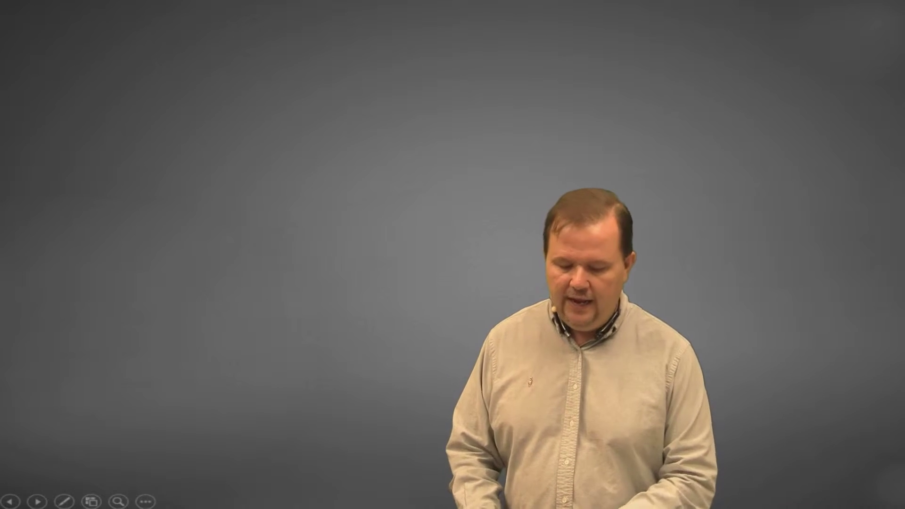
{"action": "left_click_drag", "start_coordinate": [215, 93], "coordinate": [222, 116]}
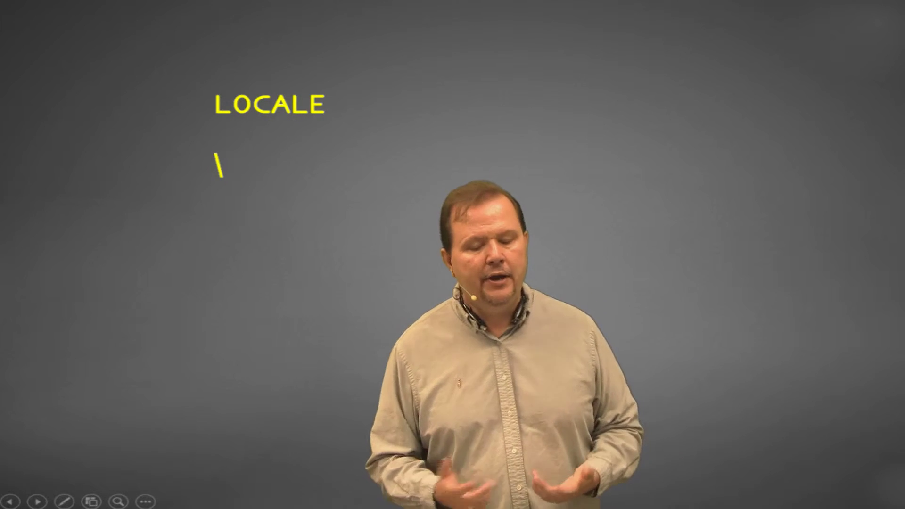
{"action": "key", "text": "e"}
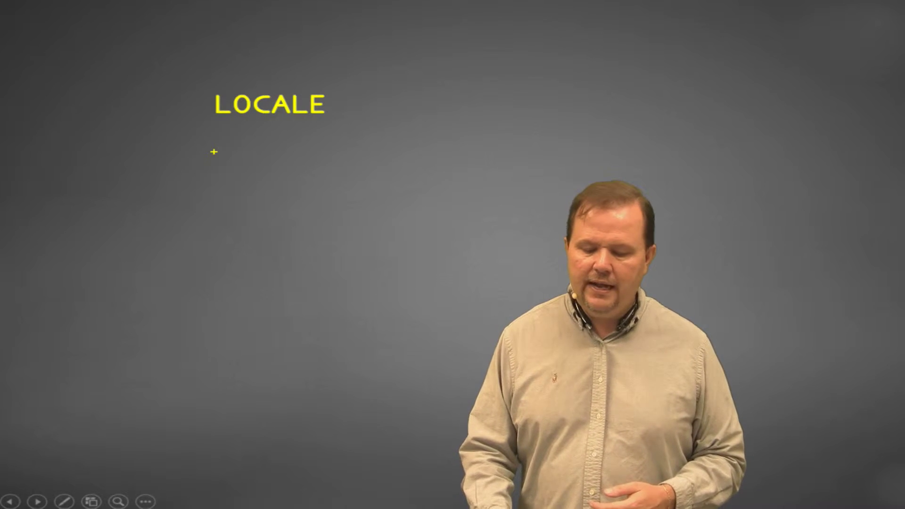
{"action": "key", "text": "Right"}
Step: Switch back to UCS Manager and start a new locale named salesMarketing under User Services, continuing to its organization assignment
{"action": "key", "text": "alt+Tab"}
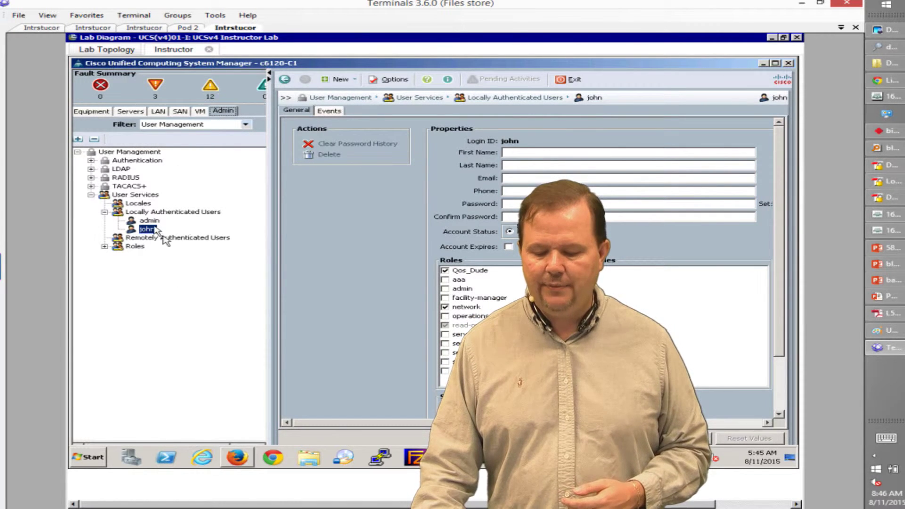
{"action": "right_click", "coordinate": [140, 204]}
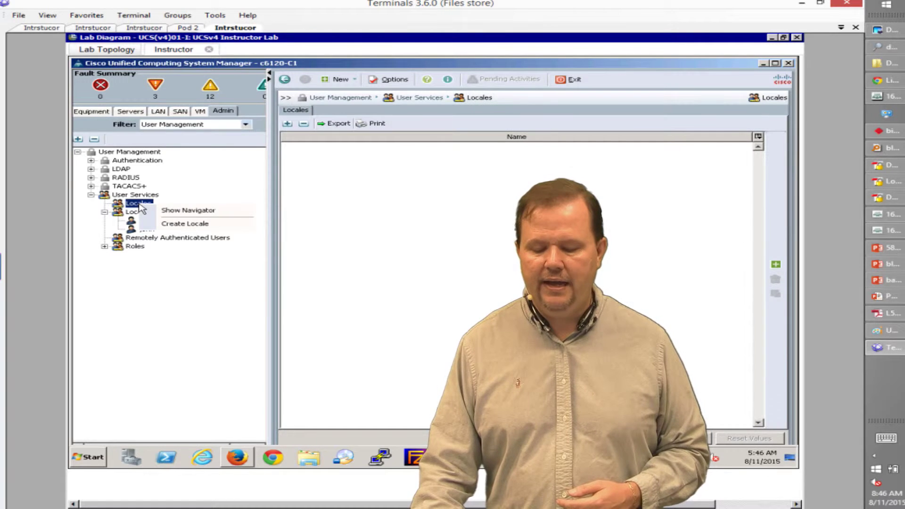
{"action": "left_click", "coordinate": [165, 224]}
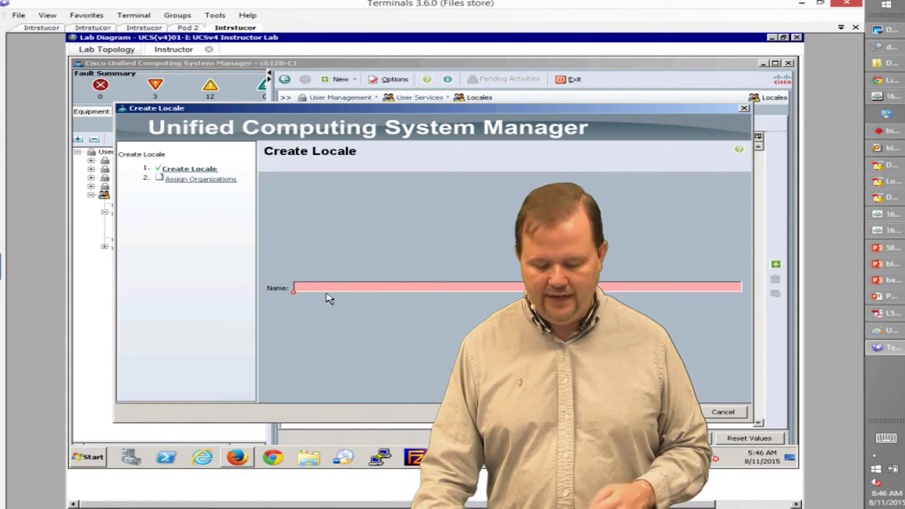
{"action": "type", "text": "salesMark"}
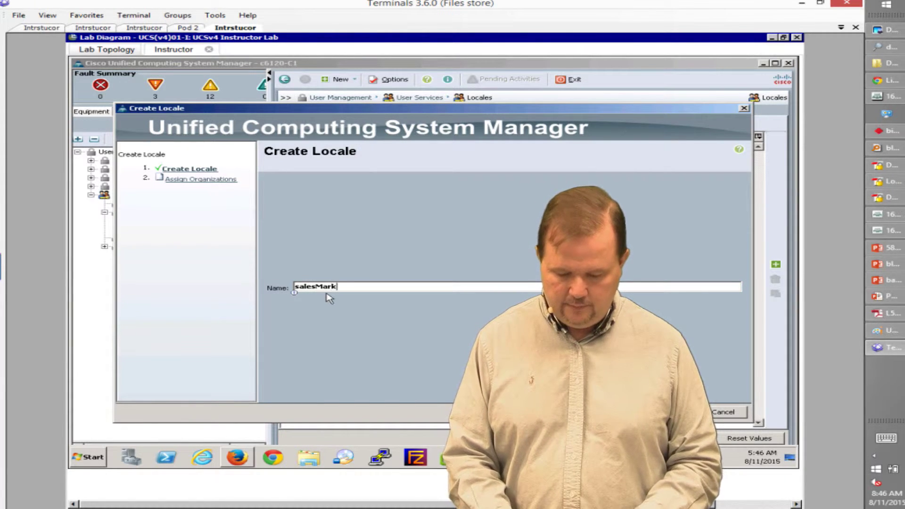
{"action": "type", "text": "eting"}
{"action": "key", "text": "Return"}
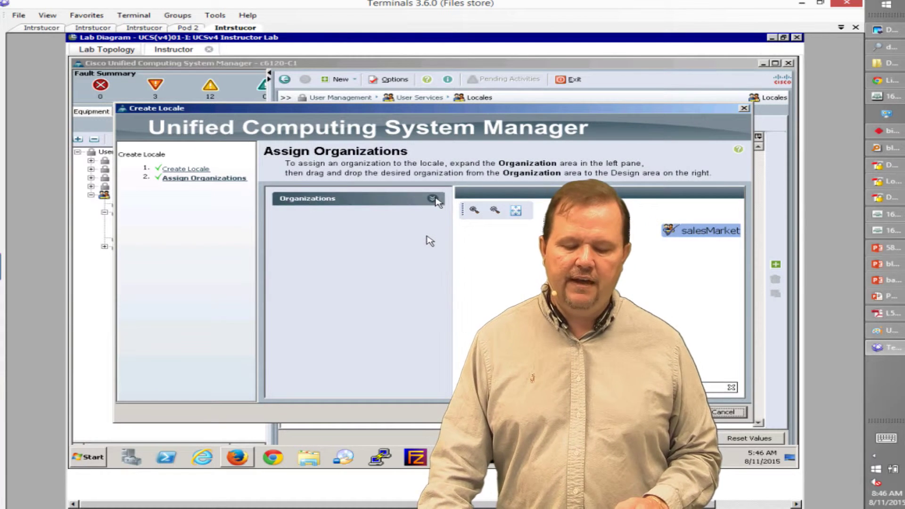
Step: Assign the sales and Marketing organizations under root to the salesMarketing locale and finish creating it
{"action": "left_click", "coordinate": [433, 199]}
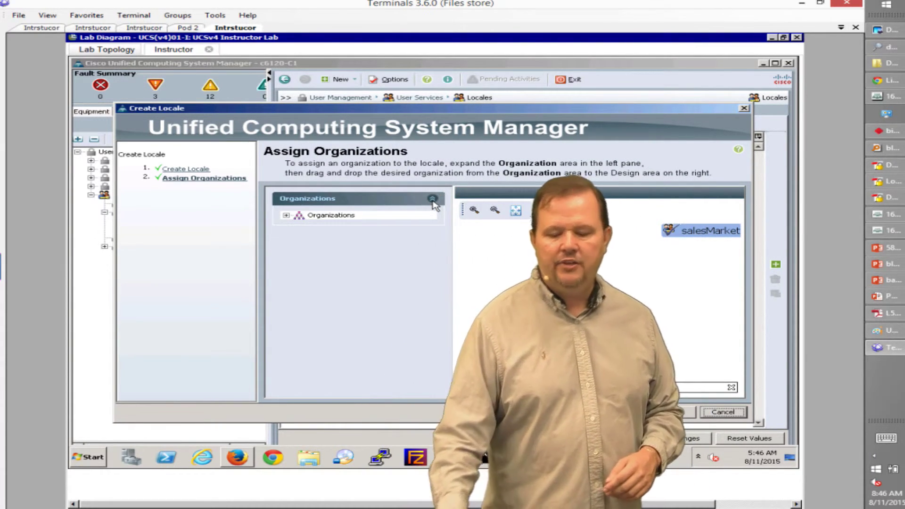
{"action": "left_click", "coordinate": [286, 215]}
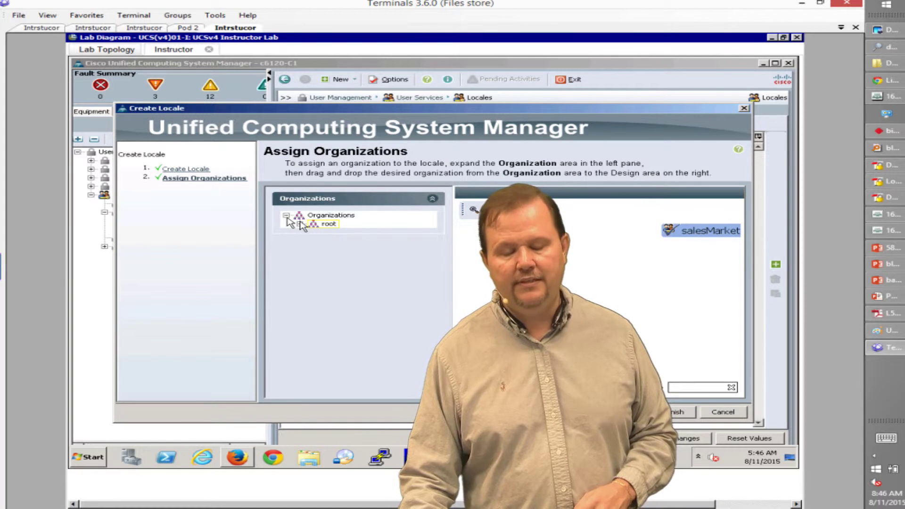
{"action": "left_click", "coordinate": [301, 224]}
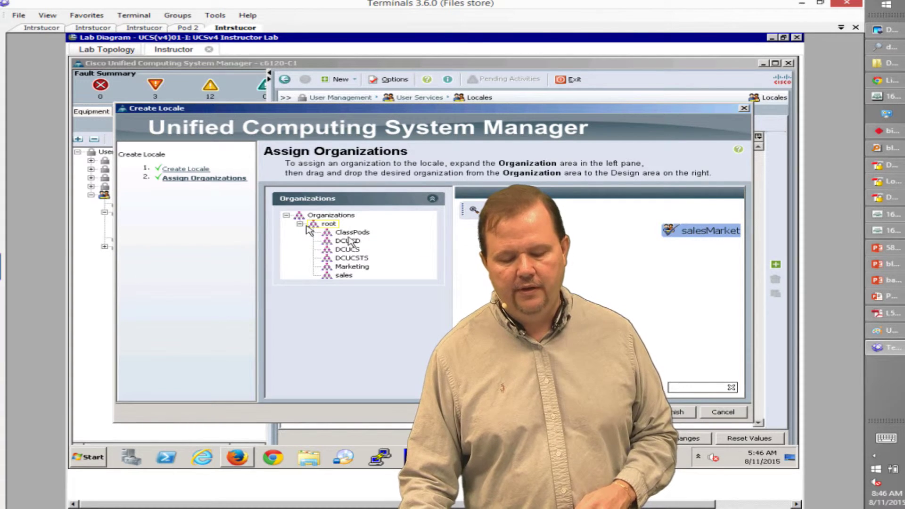
{"action": "left_click", "coordinate": [344, 276]}
{"action": "left_click_drag", "start_coordinate": [568, 283], "coordinate": [590, 293]}
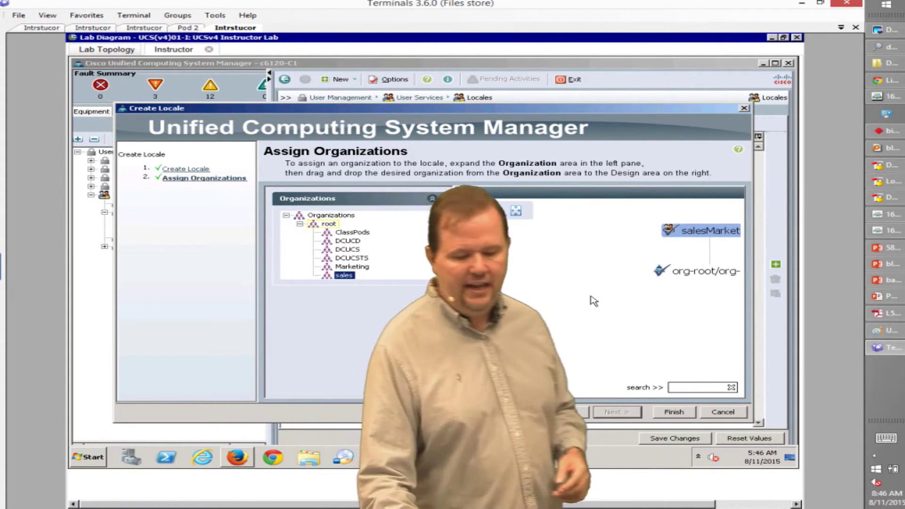
{"action": "left_click", "coordinate": [352, 266]}
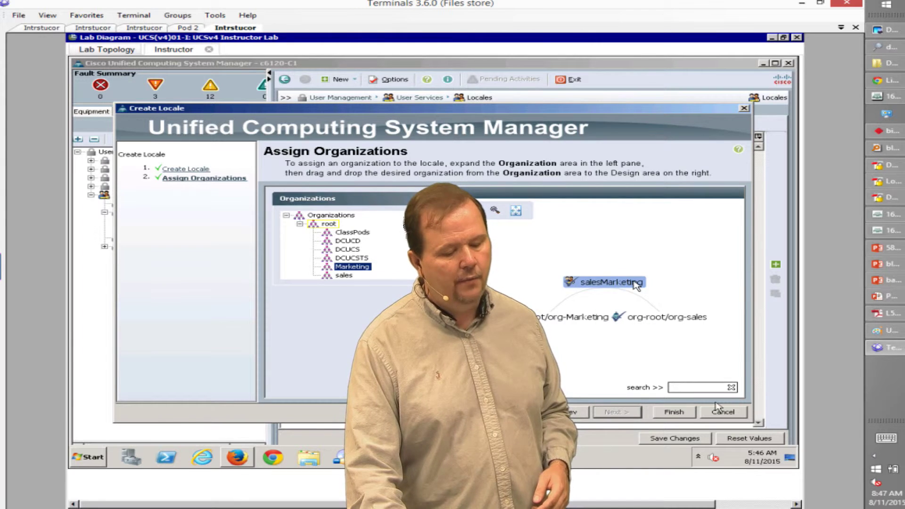
{"action": "left_click", "coordinate": [675, 412]}
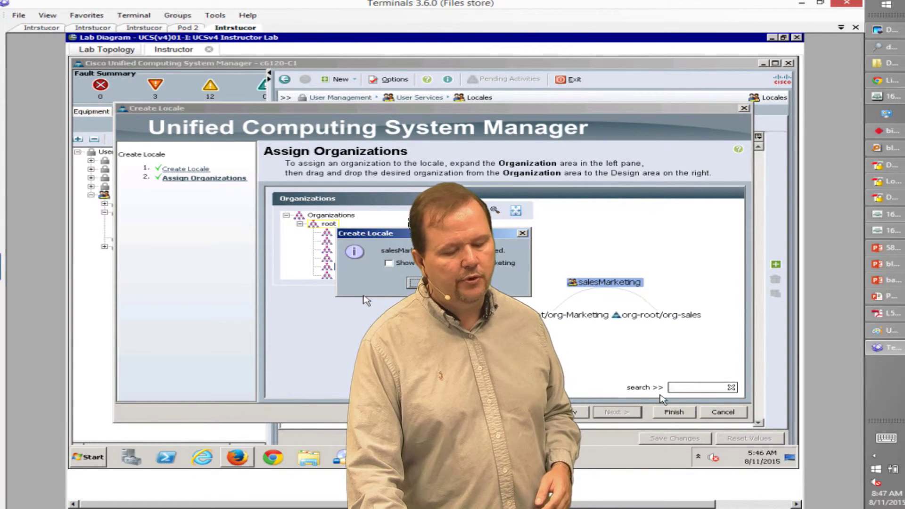
{"action": "key", "text": "Return"}
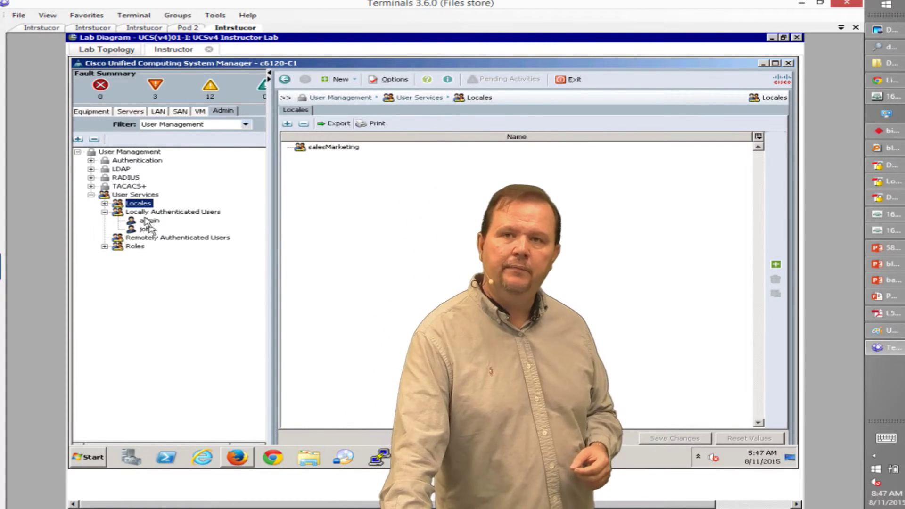
Step: Open the non-admin locally authenticated user's general properties to view the available roles and locales
{"action": "left_click", "coordinate": [147, 229]}
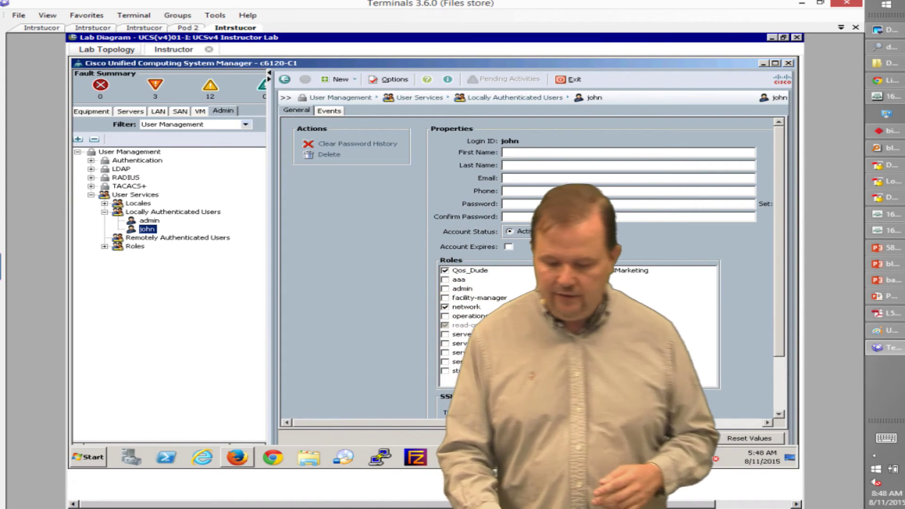
{"action": "key", "text": "alt+Tab"}
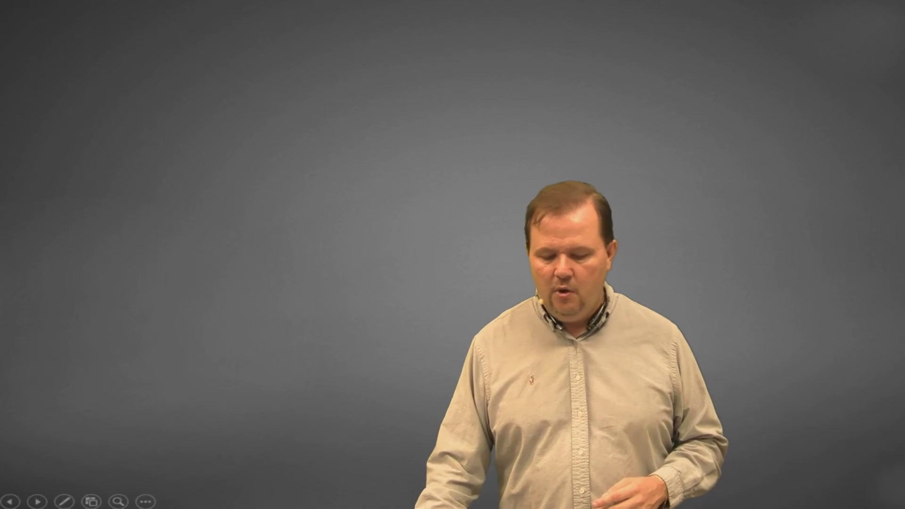
{"action": "key", "text": "ctrl+2"}
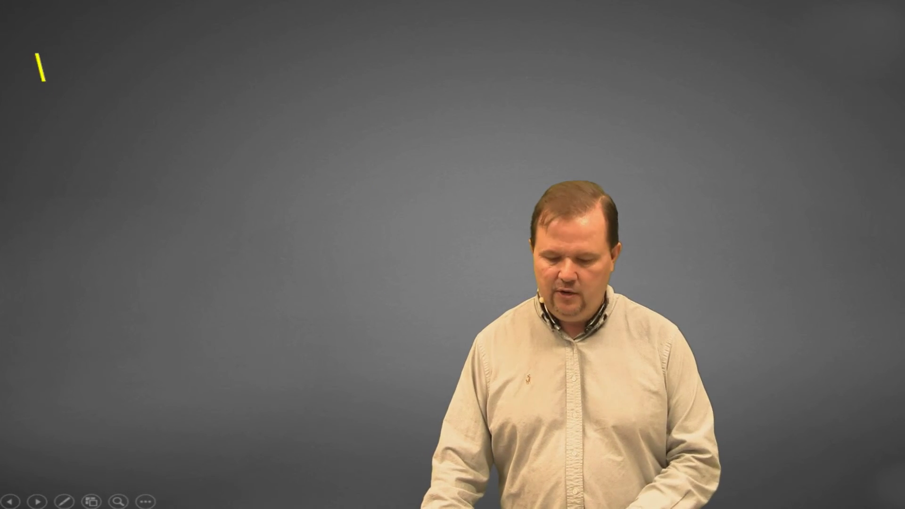
{"action": "type", "text": "RBAC"}
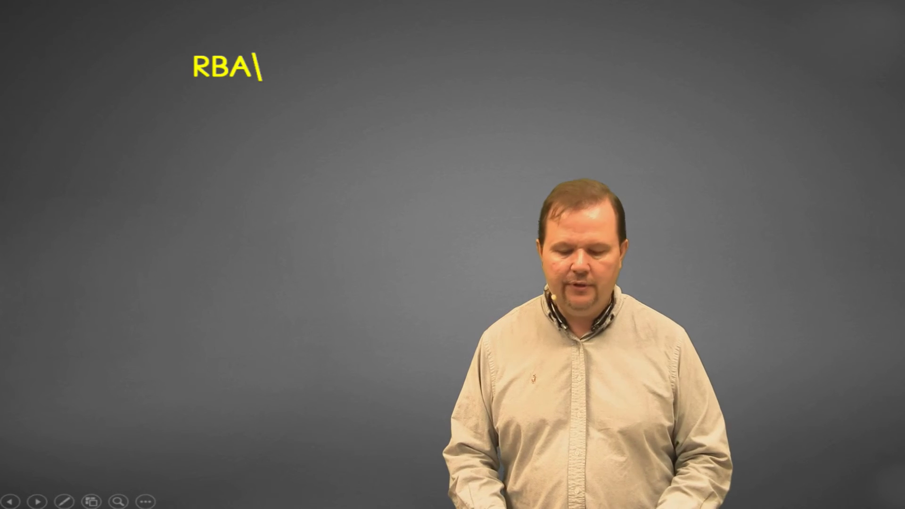
{"action": "key", "text": "Return"}
{"action": "key", "text": "Return"}
{"action": "key", "text": "Return"}
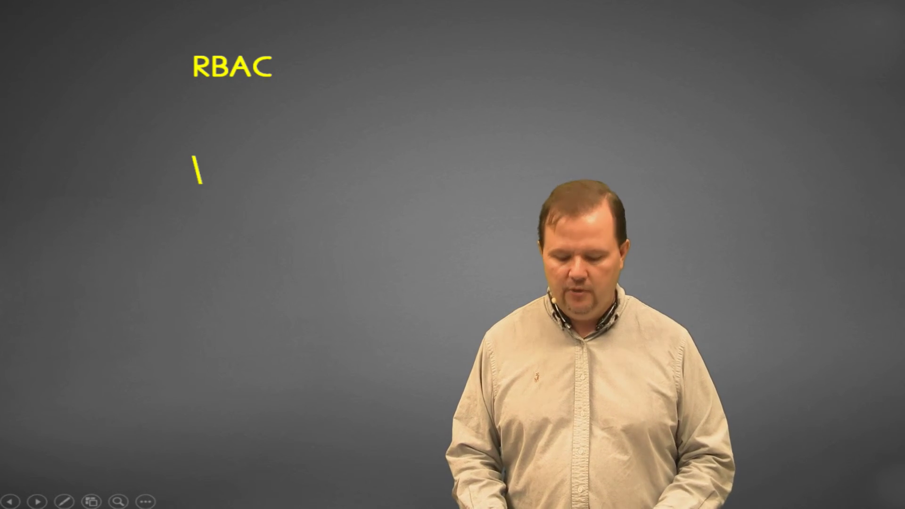
{"action": "type", "text": "Users"}
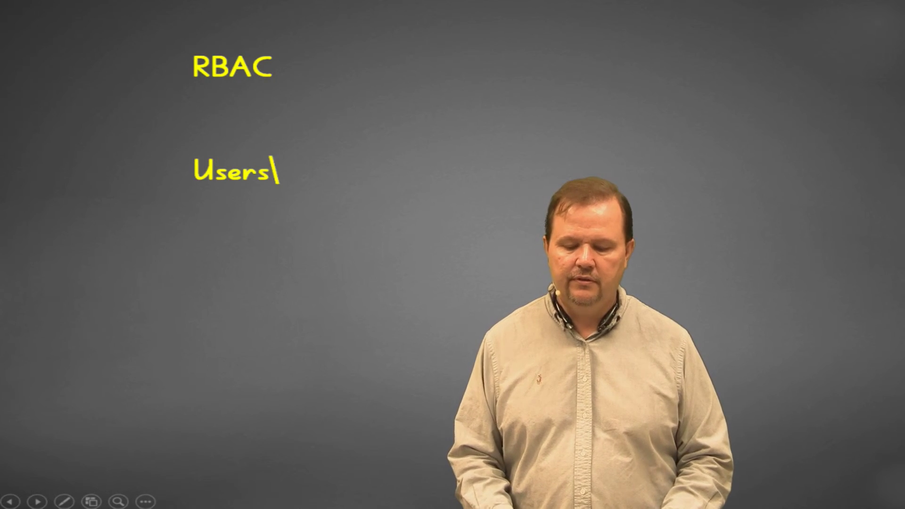
{"action": "key", "text": "Return"}
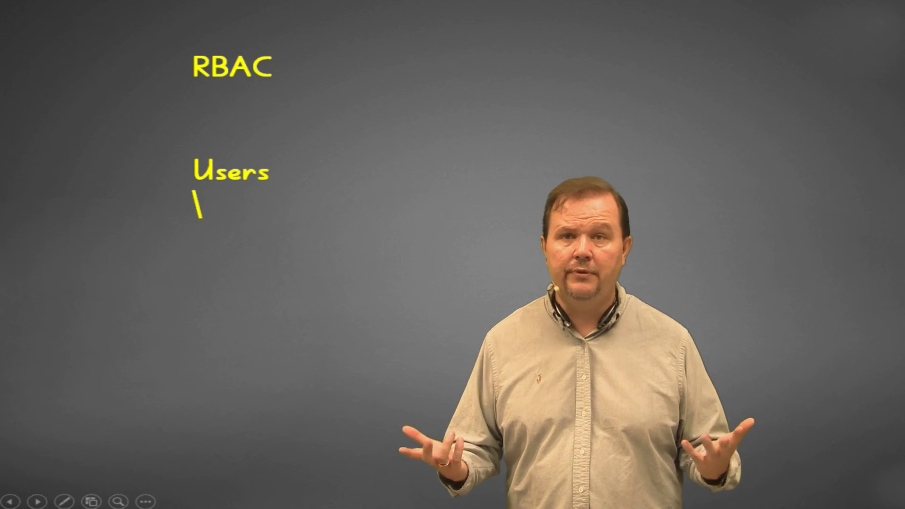